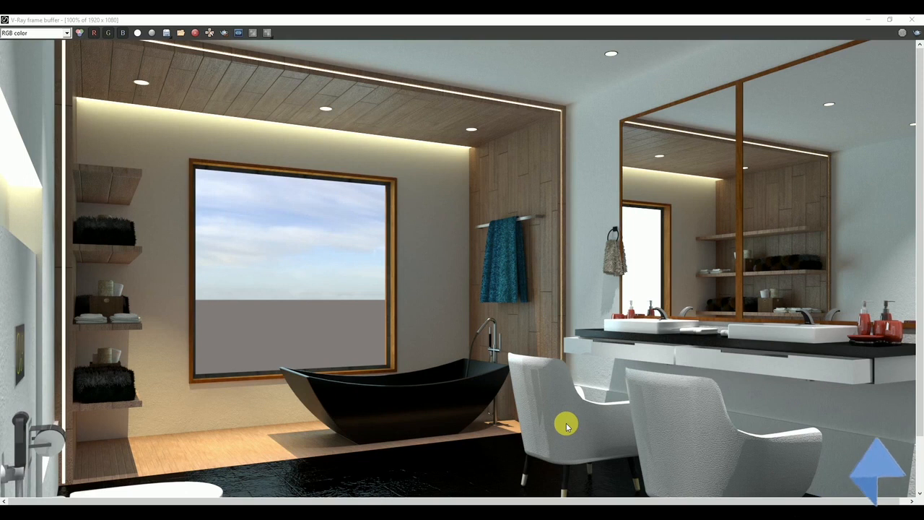
# Examine the blue and furry towels up close in the bathroom render.
pyautogui.scroll(2, 626, 260)
pyautogui.scroll(1, 621, 256)
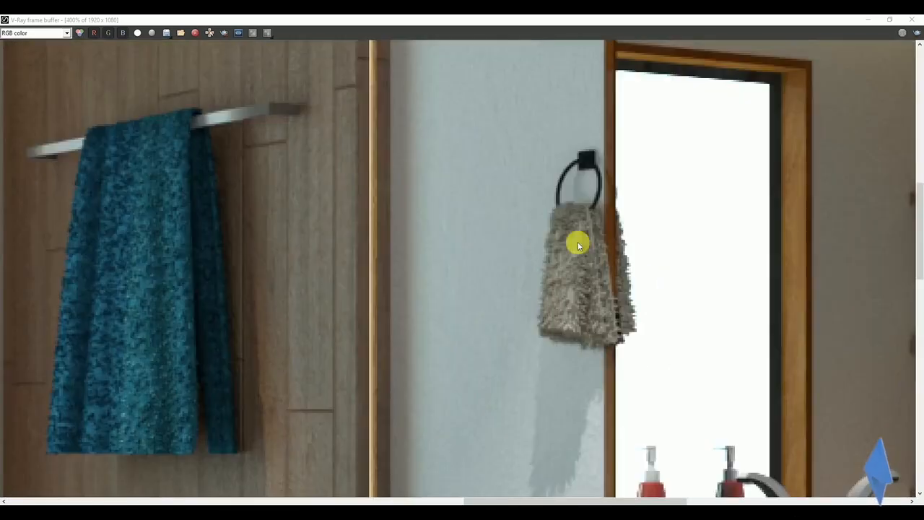
pyautogui.scroll(-4, 542, 285)
pyautogui.scroll(2, 549, 283)
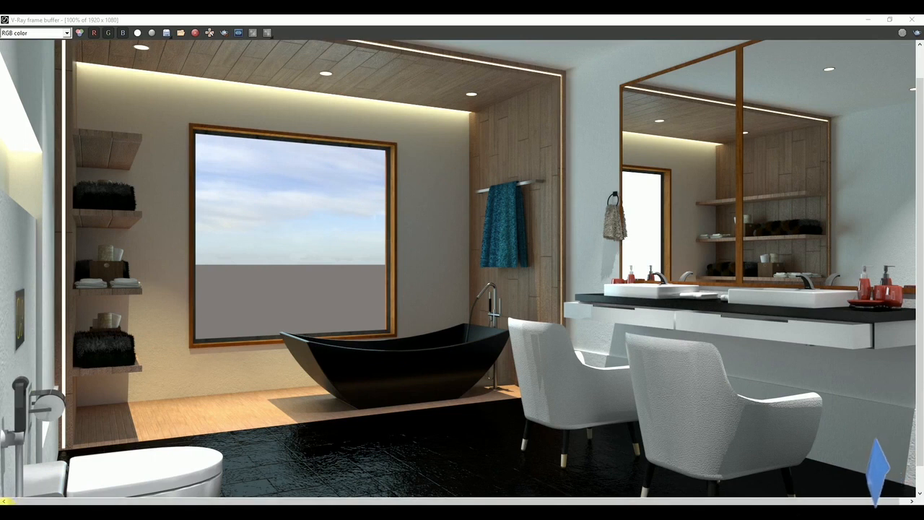
# Show the color correction controls and check the render for clamped colors.
pyautogui.click(5, 502)
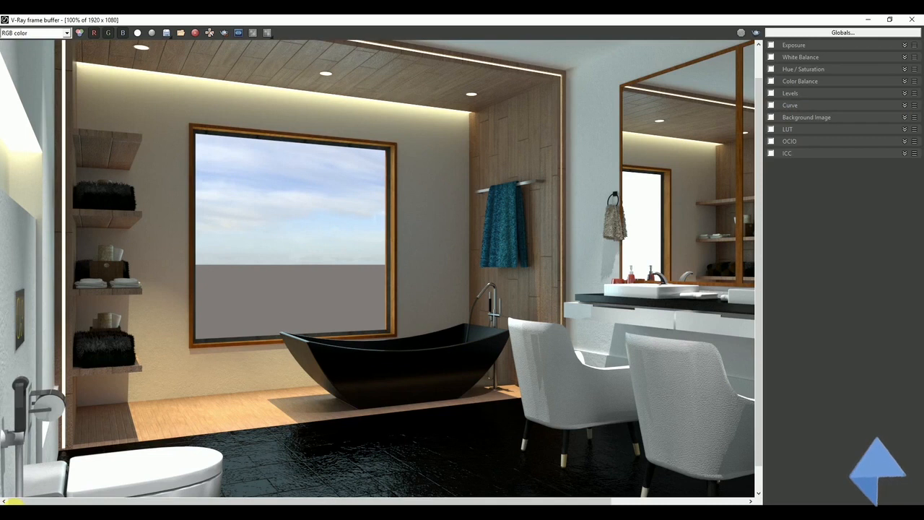
pyautogui.click(15, 505)
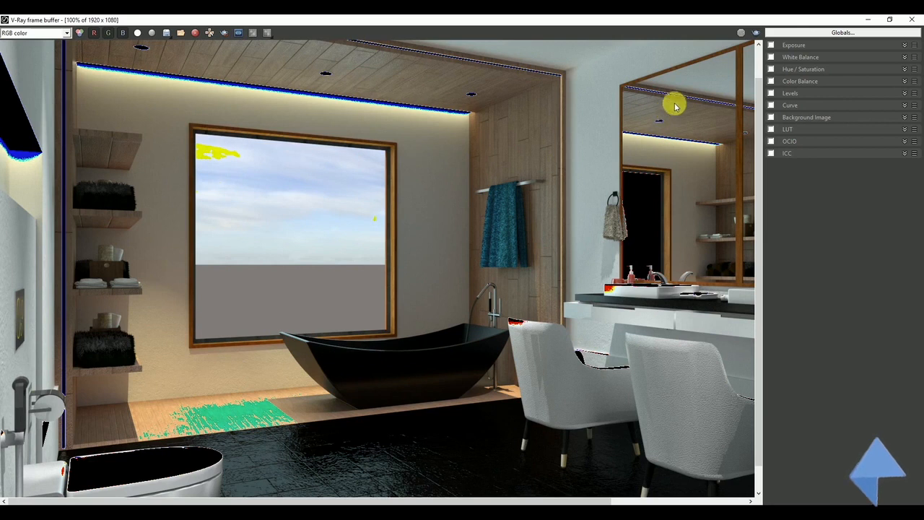
# Enable the Exposure correction with exposure 0.02, highlight burn 0.94 and contrast -0.20.
pyautogui.click(770, 46)
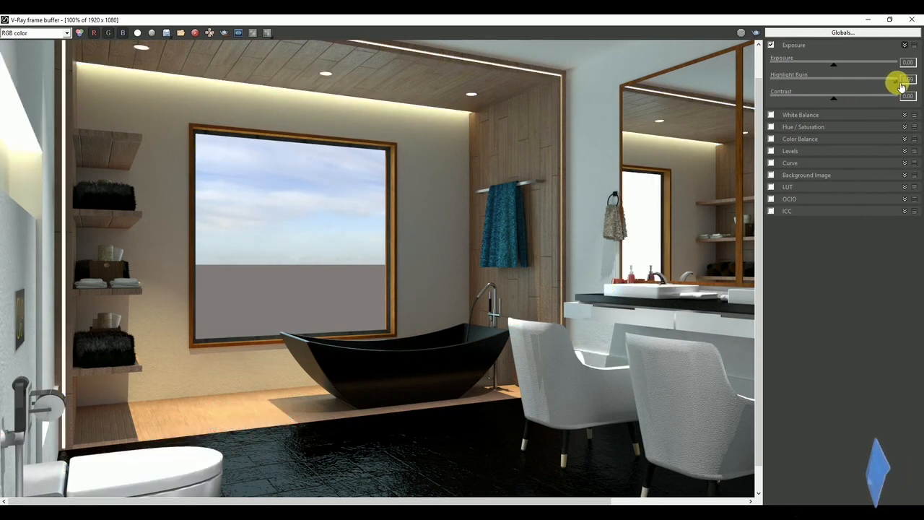
pyautogui.moveTo(901, 85)
pyautogui.mouseDown()
pyautogui.moveTo(783, 94)
pyautogui.moveTo(907, 82)
pyautogui.moveTo(856, 103)
pyautogui.moveTo(872, 83)
pyautogui.moveTo(902, 83)
pyautogui.moveTo(886, 78)
pyautogui.mouseUp()
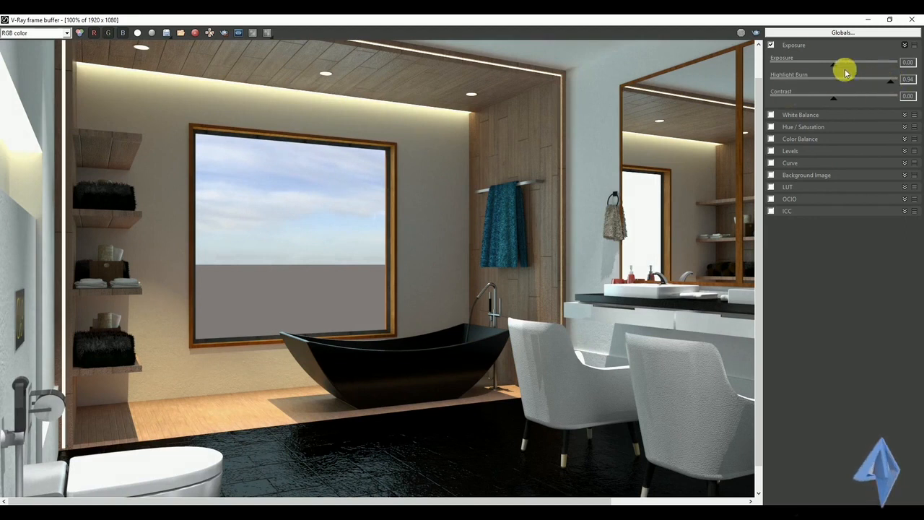
pyautogui.moveTo(838, 67); pyautogui.dragTo(823, 101)
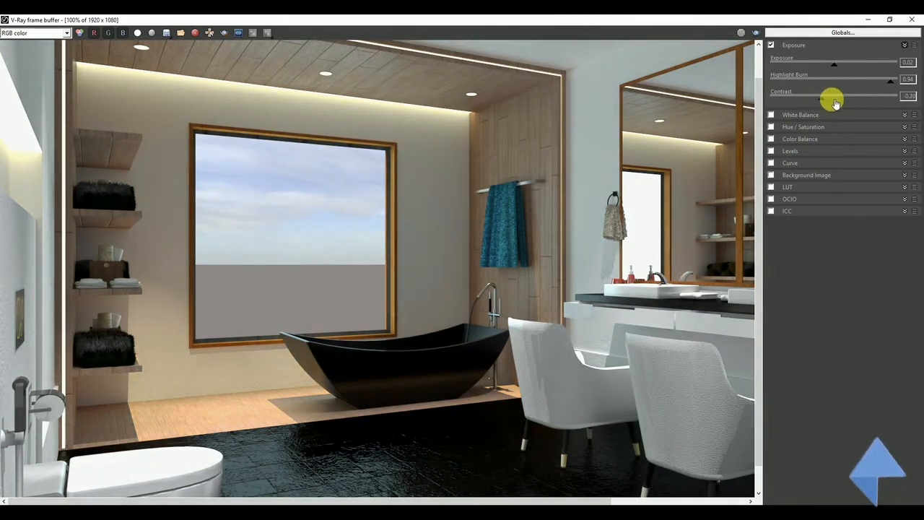
# Compare the render repeatedly with and without the Exposure correction, leaving it enabled.
pyautogui.click(772, 45)
pyautogui.click(772, 45)
pyautogui.click(771, 45)
pyautogui.click(772, 45)
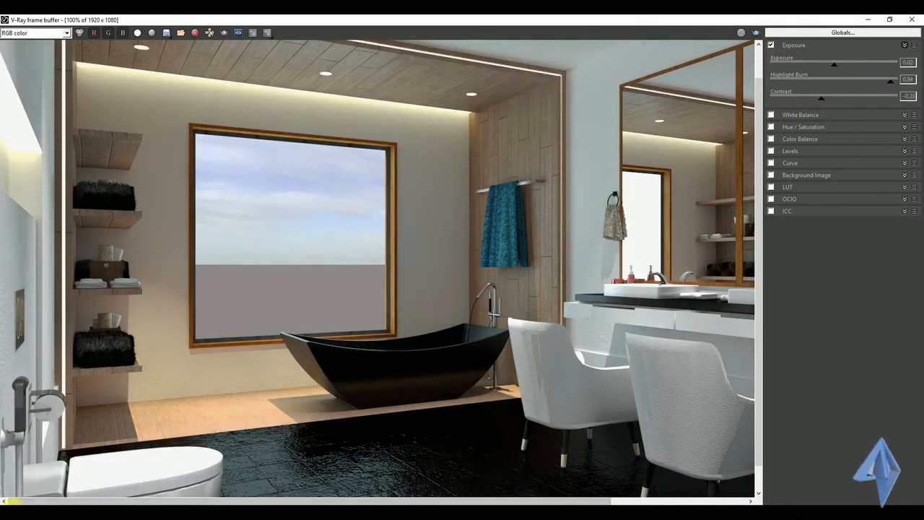
pyautogui.click(771, 45)
pyautogui.click(771, 45)
pyautogui.click(772, 45)
pyautogui.click(771, 45)
pyautogui.click(771, 46)
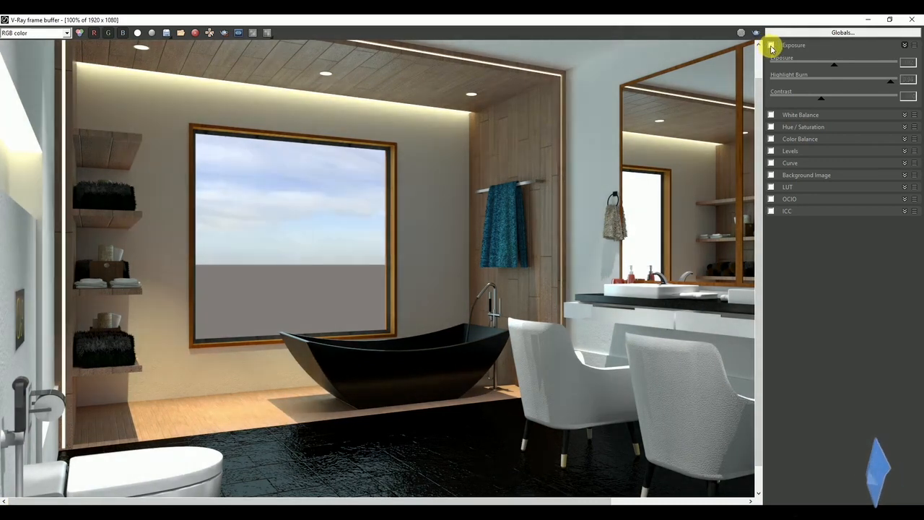
pyautogui.click(771, 45)
pyautogui.click(771, 46)
pyautogui.click(772, 46)
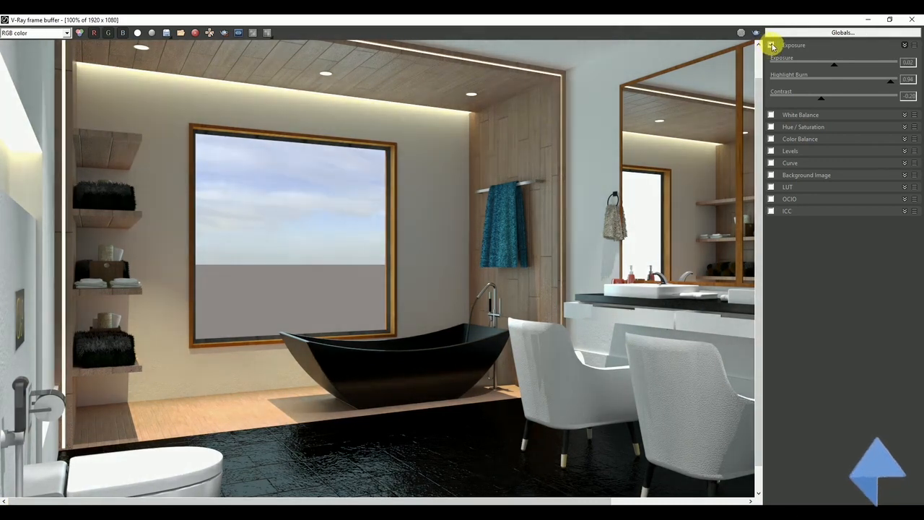
pyautogui.click(772, 46)
pyautogui.click(772, 45)
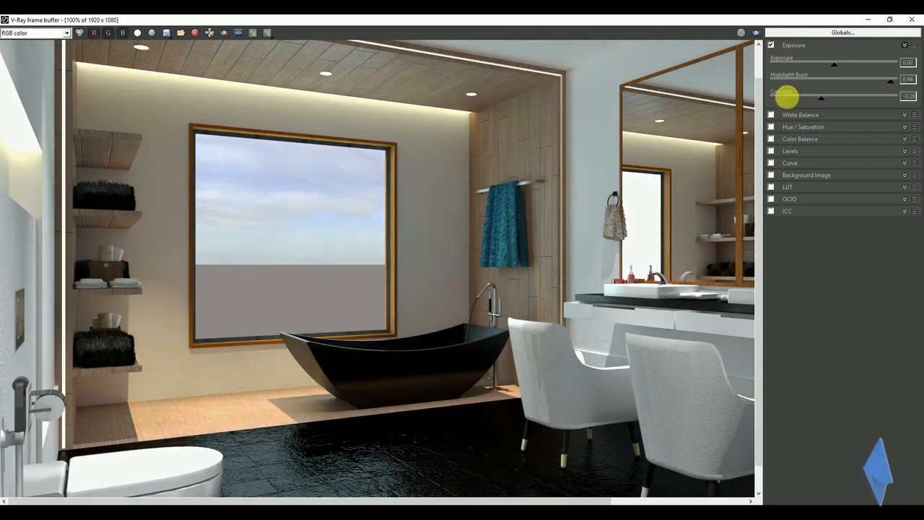
# Enable the White Balance correction with temperature 7517 and lower the exposure to -0.32.
pyautogui.click(787, 116)
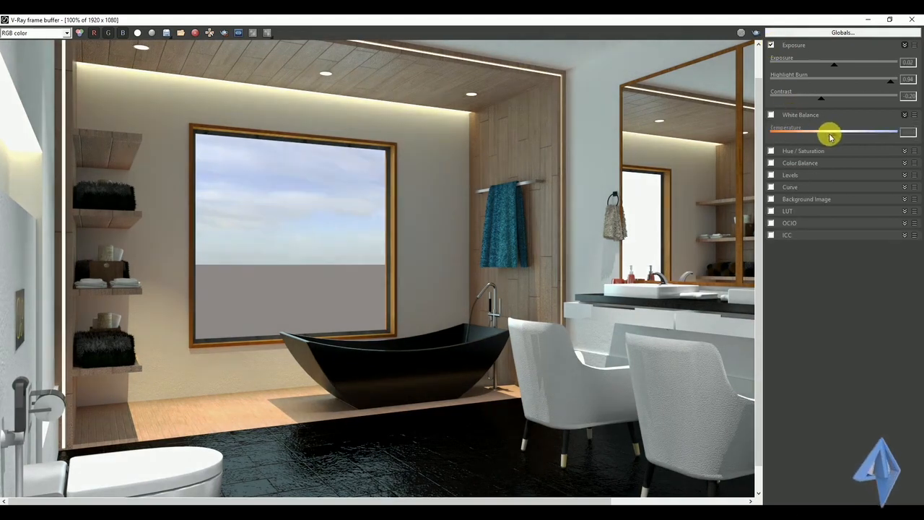
pyautogui.click(772, 115)
pyautogui.moveTo(834, 136)
pyautogui.mouseDown()
pyautogui.moveTo(800, 137)
pyautogui.moveTo(853, 140)
pyautogui.moveTo(845, 135)
pyautogui.mouseUp()
pyautogui.moveTo(831, 62); pyautogui.dragTo(831, 69)
pyautogui.click(856, 137)
pyautogui.moveTo(851, 136); pyautogui.dragTo(855, 137)
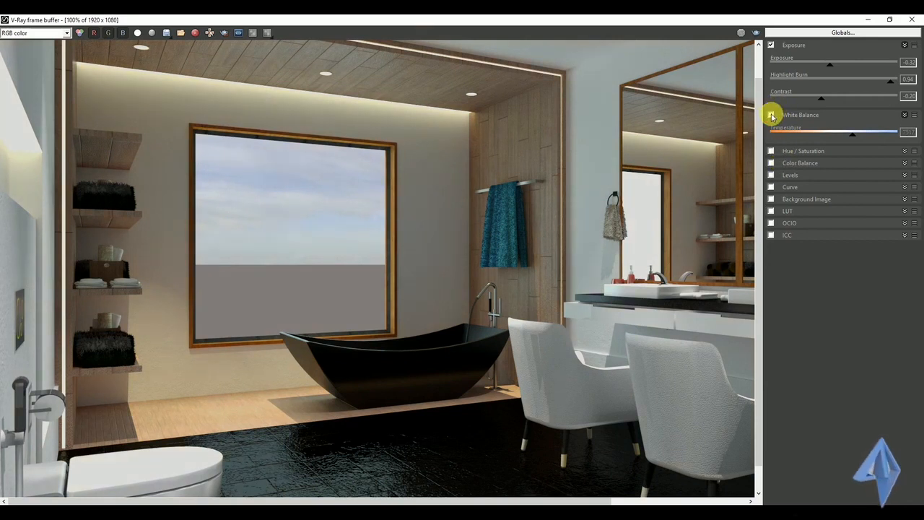
# Compare the render with and without White Balance and Exposure, keep both enabled and collapse their settings.
pyautogui.click(772, 116)
pyautogui.click(772, 47)
pyautogui.click(772, 47)
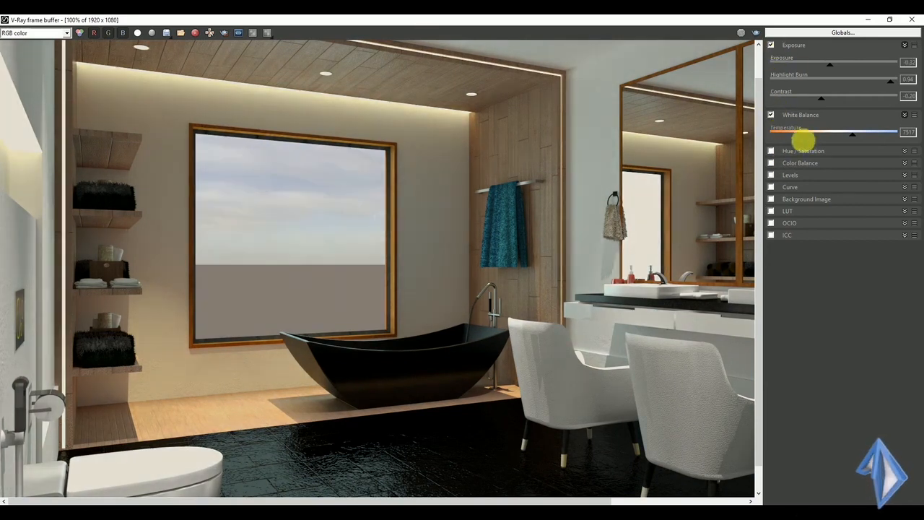
pyautogui.click(905, 115)
pyautogui.click(905, 45)
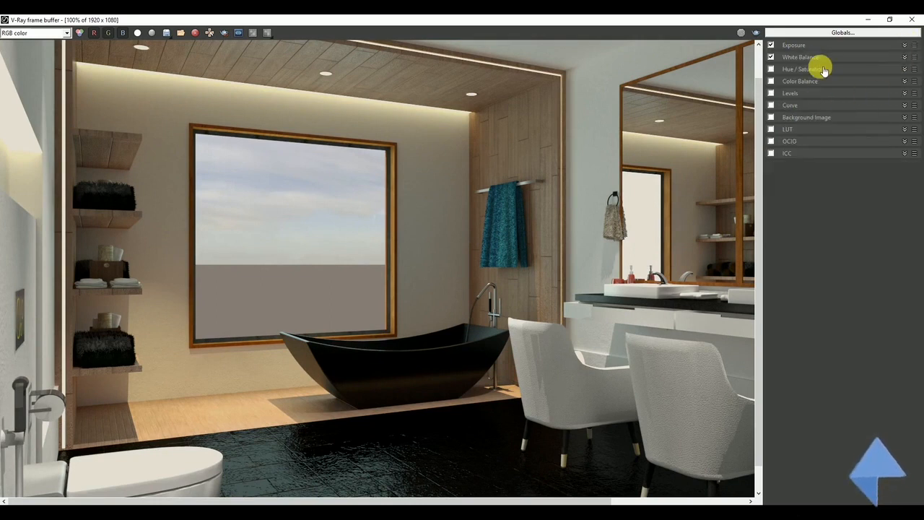
# Try a Hue / Saturation correction with saturation -0.27 and lightness 0.01.
pyautogui.click(824, 70)
pyautogui.click(771, 69)
pyautogui.moveTo(830, 100); pyautogui.dragTo(838, 132)
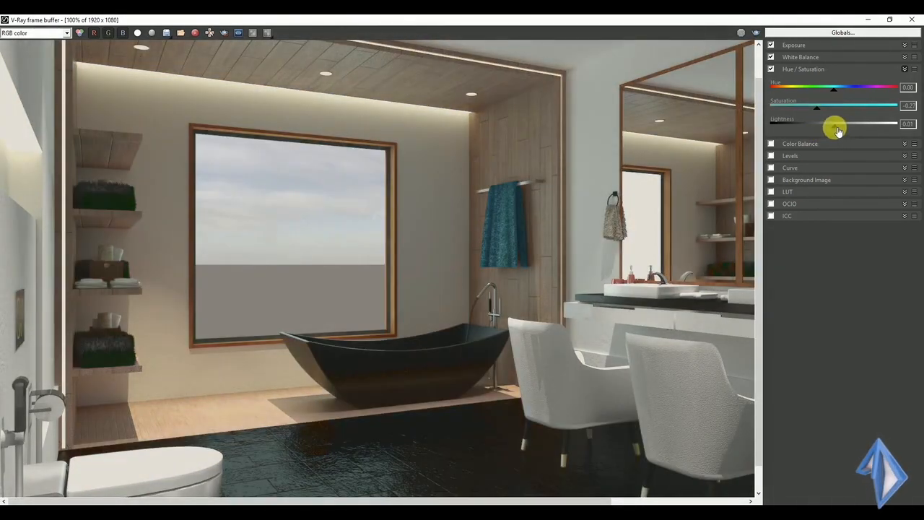
pyautogui.click(771, 69)
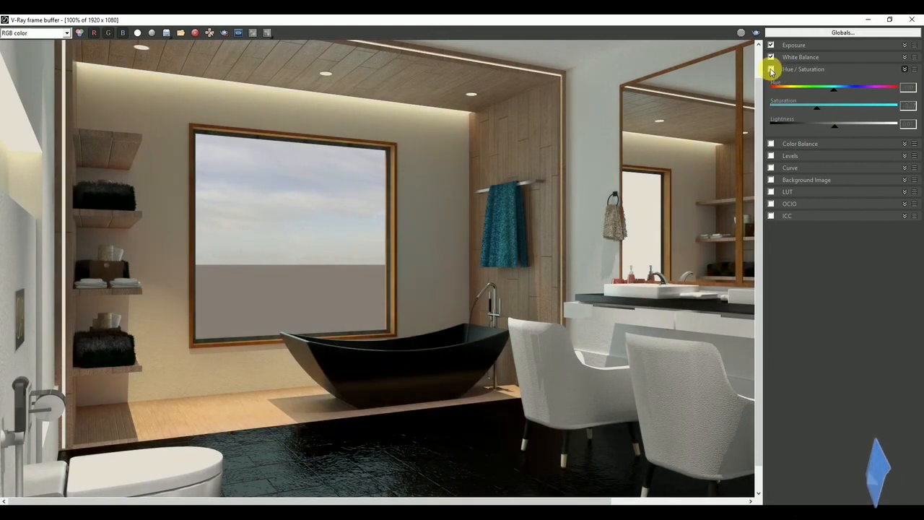
pyautogui.click(812, 69)
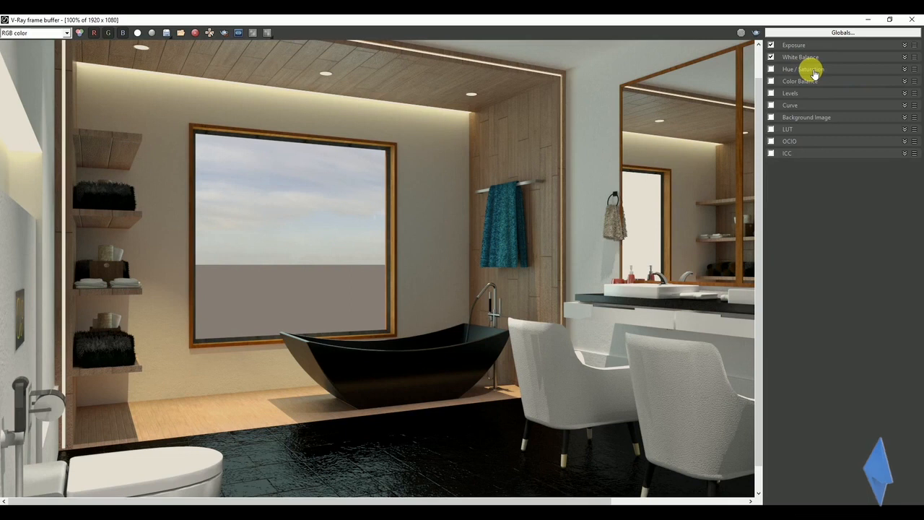
# Examine the Color Balance, Levels, Curve and Background Image correction settings.
pyautogui.click(819, 81)
pyautogui.click(821, 81)
pyautogui.click(822, 93)
pyautogui.click(823, 95)
pyautogui.click(820, 106)
pyautogui.click(819, 107)
pyautogui.click(823, 118)
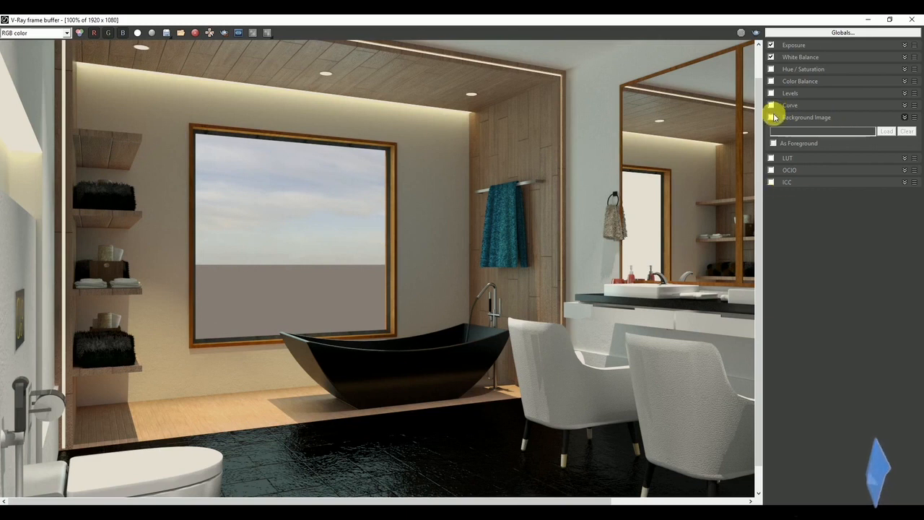
pyautogui.click(905, 117)
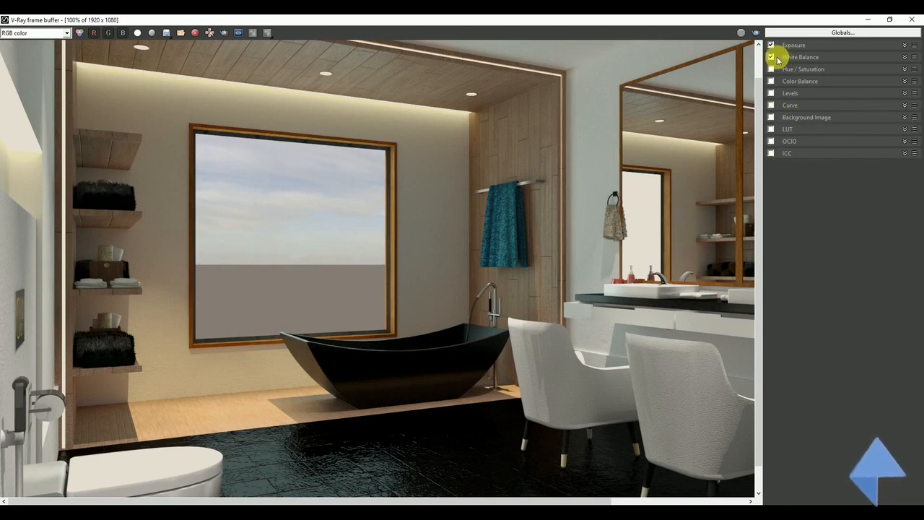
# Compare the render with and without Exposure and White Balance, and review the Background Image options.
pyautogui.click(772, 45)
pyautogui.click(771, 58)
pyautogui.click(771, 58)
pyautogui.click(772, 46)
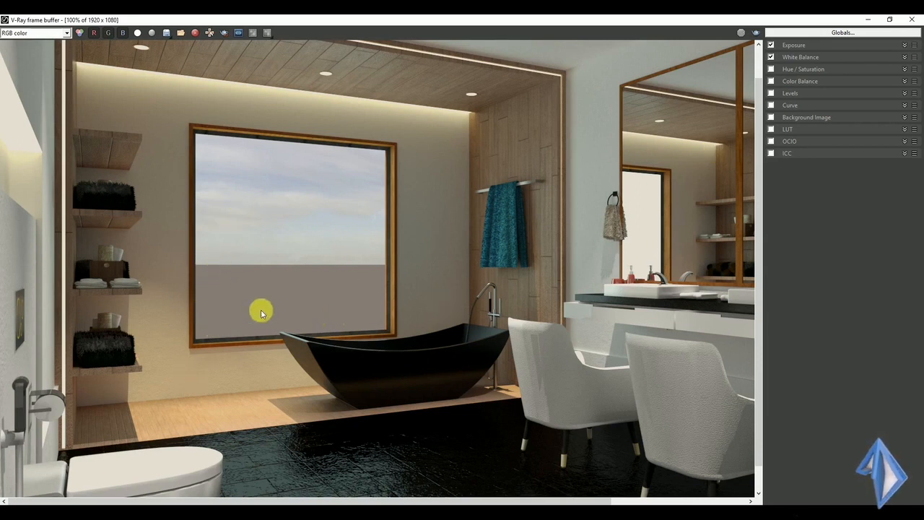
pyautogui.click(838, 119)
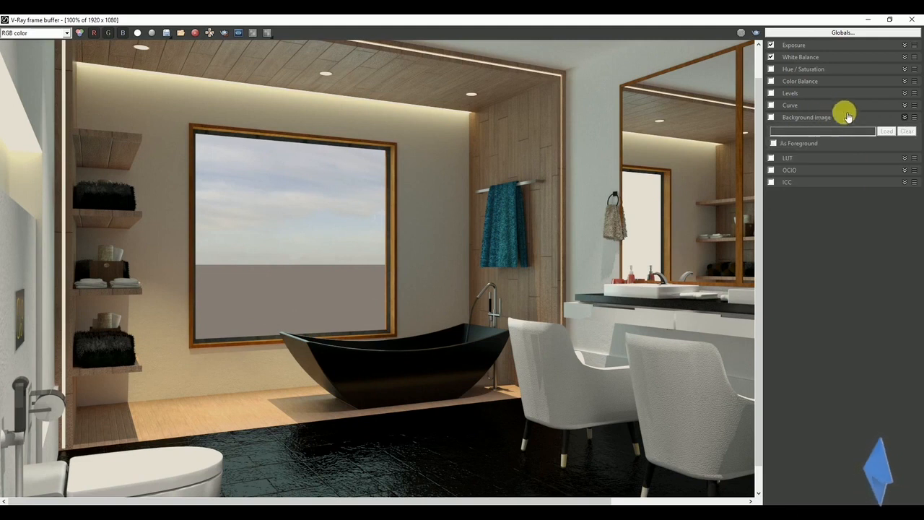
pyautogui.click(903, 118)
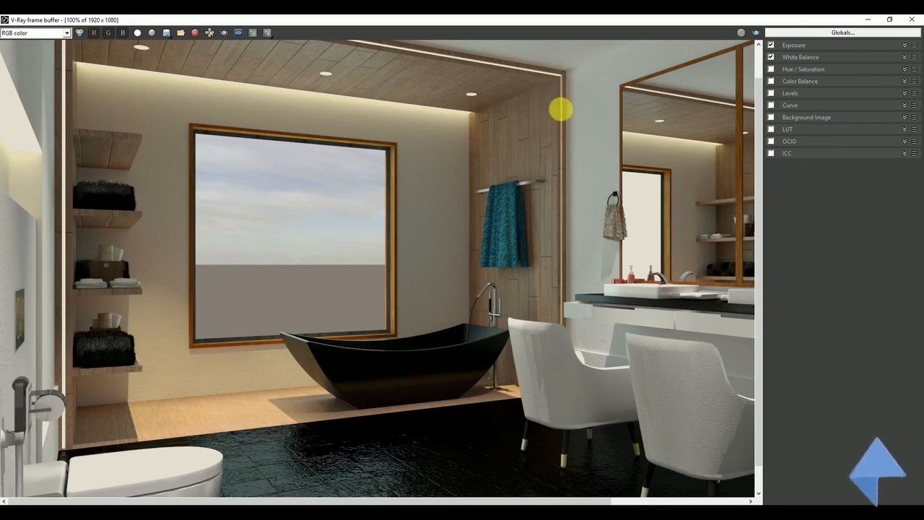
# Start saving the color-corrected render as an image file.
pyautogui.click(167, 37)
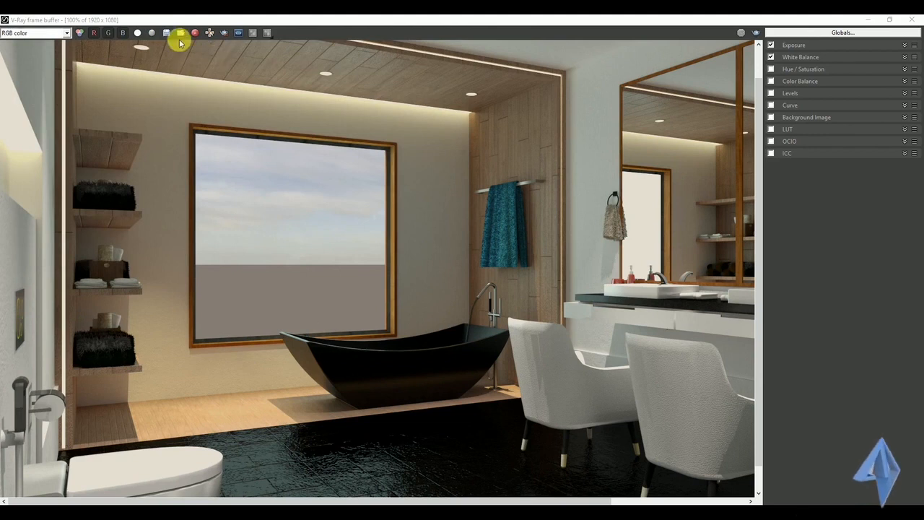